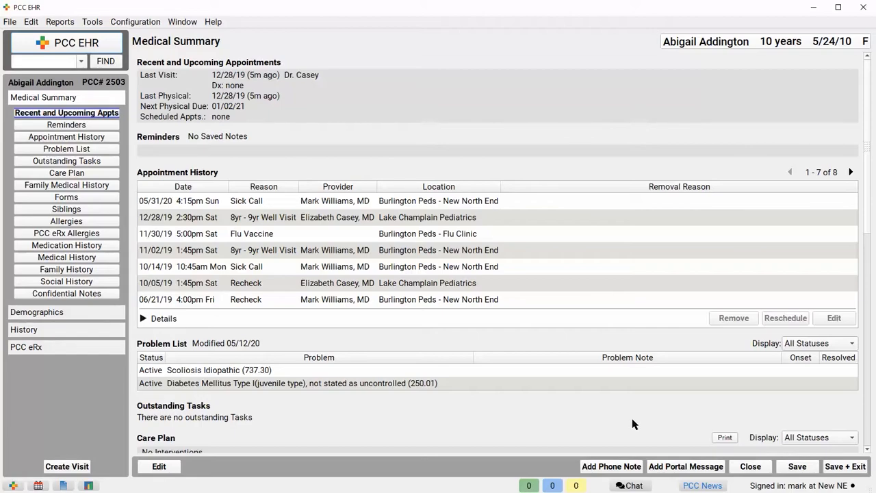
{"action": "left_click", "coordinate": [633, 485]}
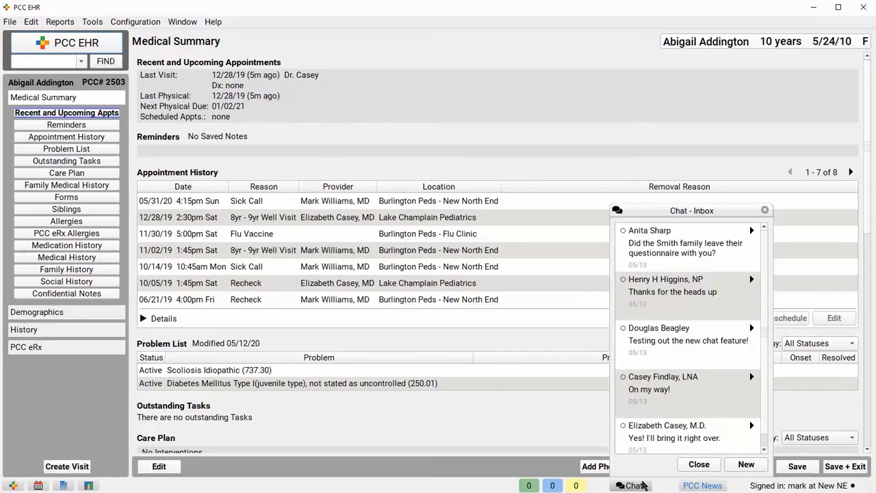
{"action": "left_click", "coordinate": [746, 465]}
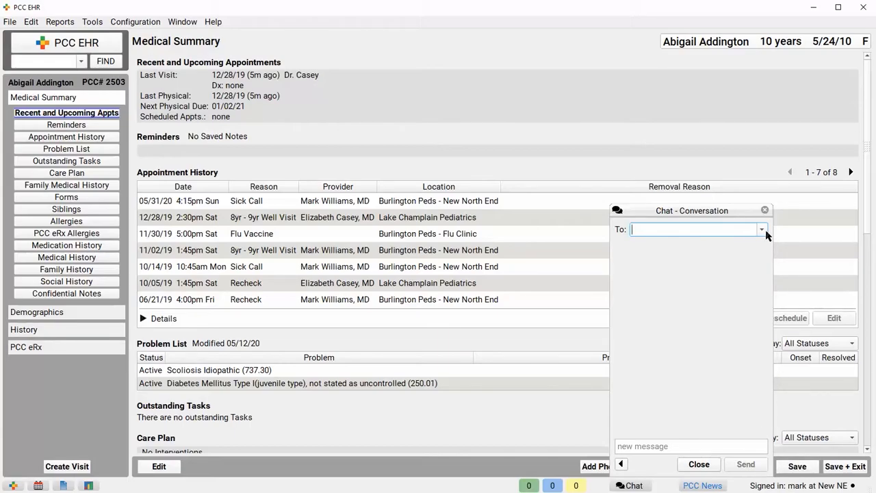
{"action": "left_click", "coordinate": [762, 230]}
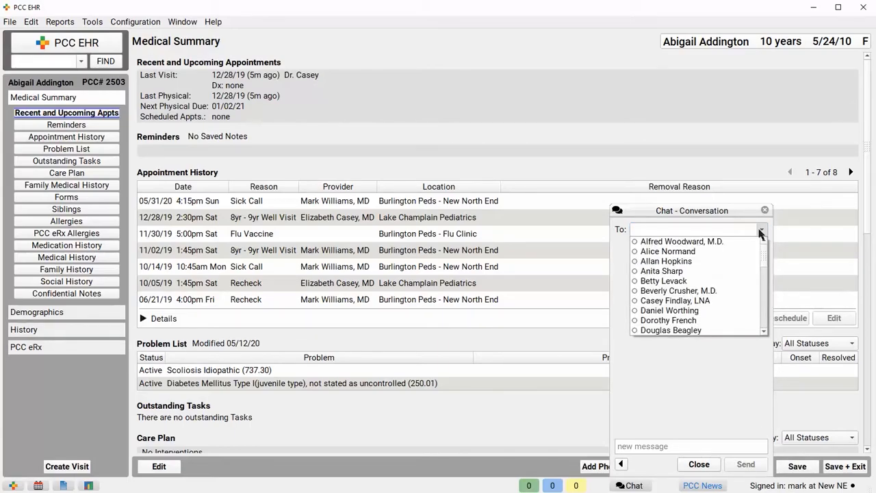
{"action": "left_click", "coordinate": [690, 230]}
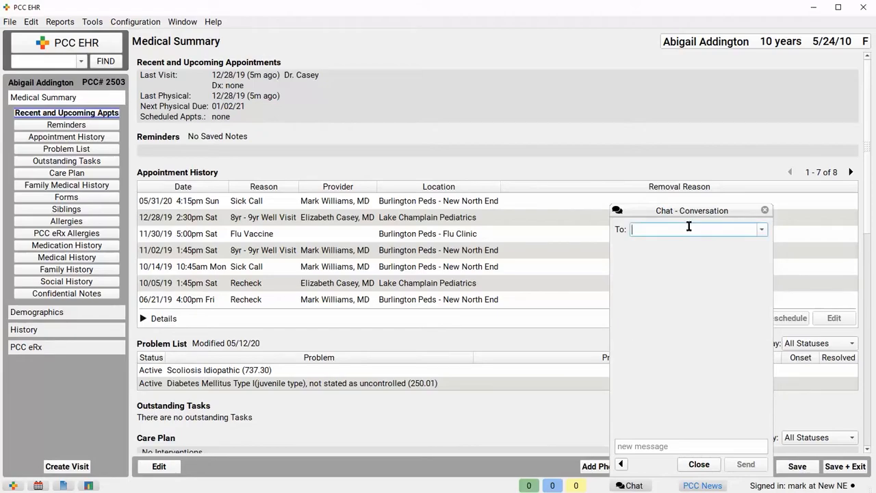
{"action": "type", "text": "abb"}
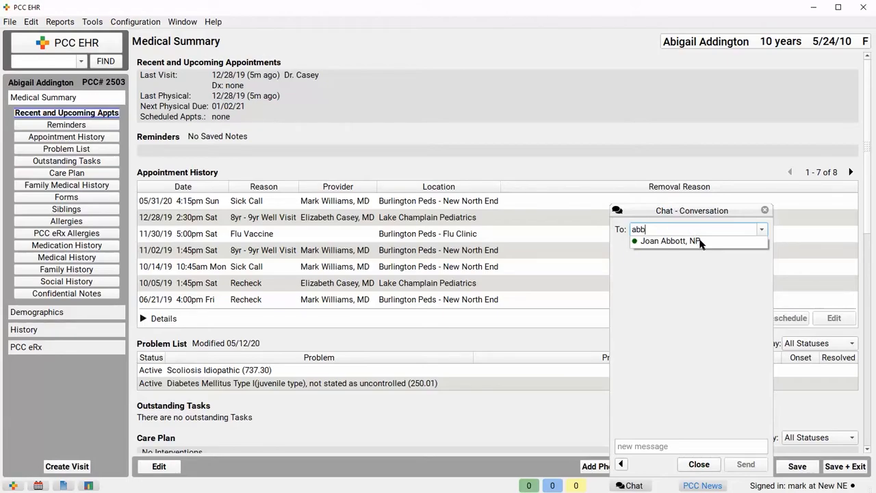
{"action": "left_click", "coordinate": [691, 241]}
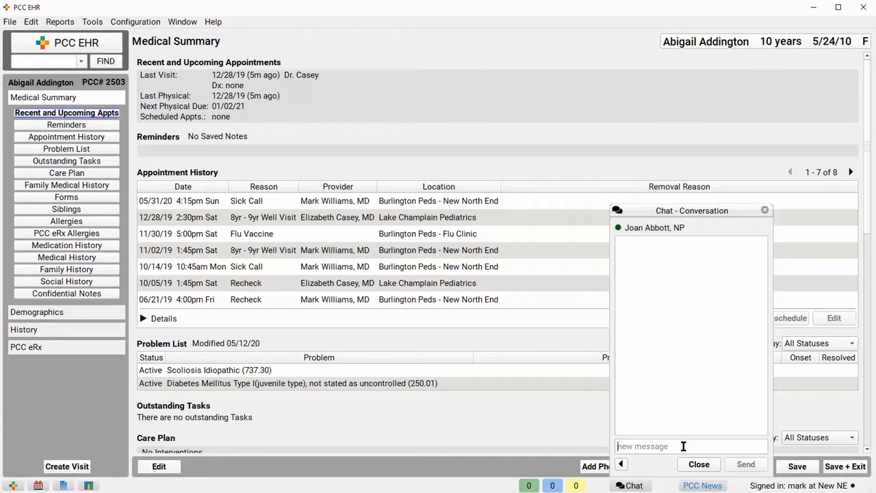
{"action": "type", "text": "Joan,"}
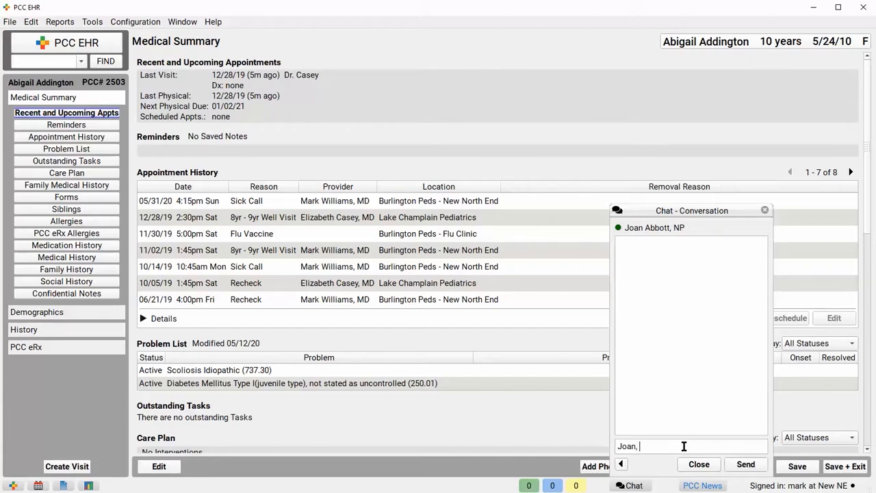
{"action": "type", "text": " can you please assist me "}
{"action": "type", "text": "in room "}
{"action": "type", "text": "4?"}
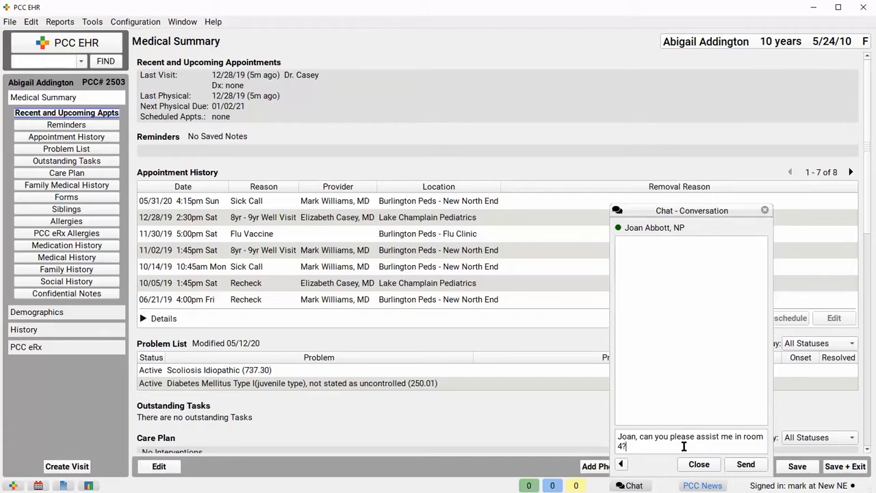
{"action": "key", "text": "Return"}
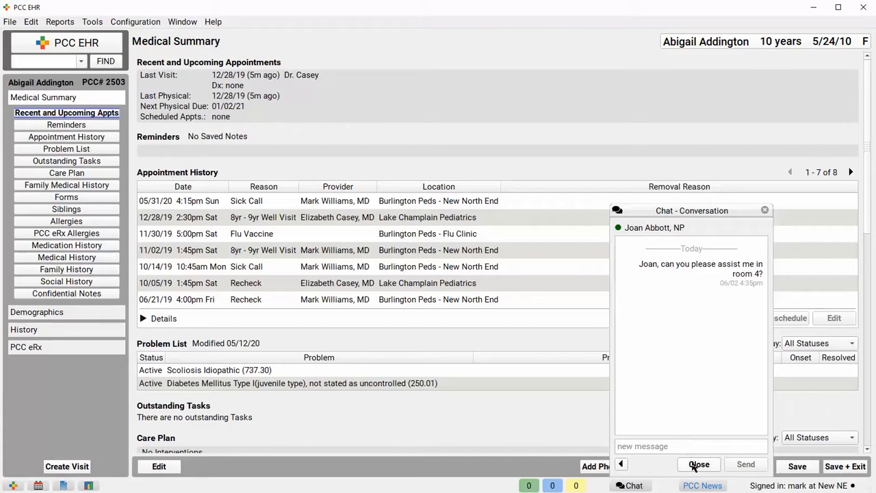
Step: Close the conversation window, returning to the patient's Medical Summary
{"action": "left_click", "coordinate": [696, 464]}
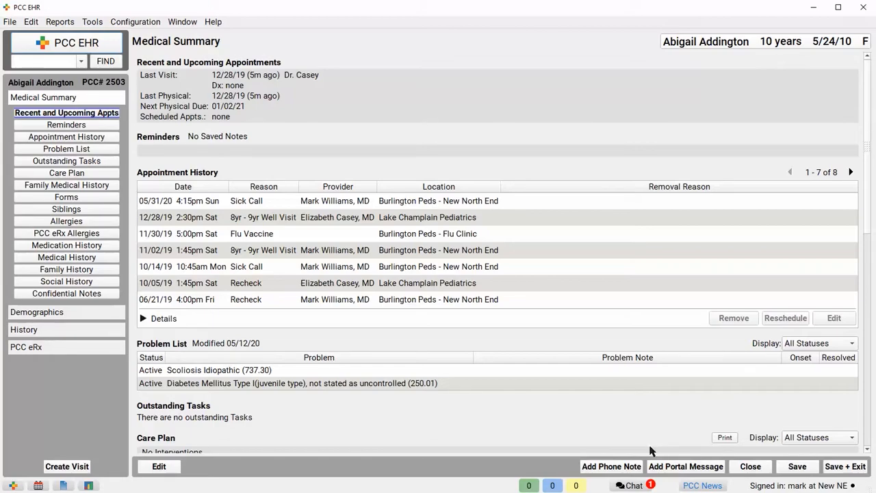
{"action": "left_click", "coordinate": [633, 486]}
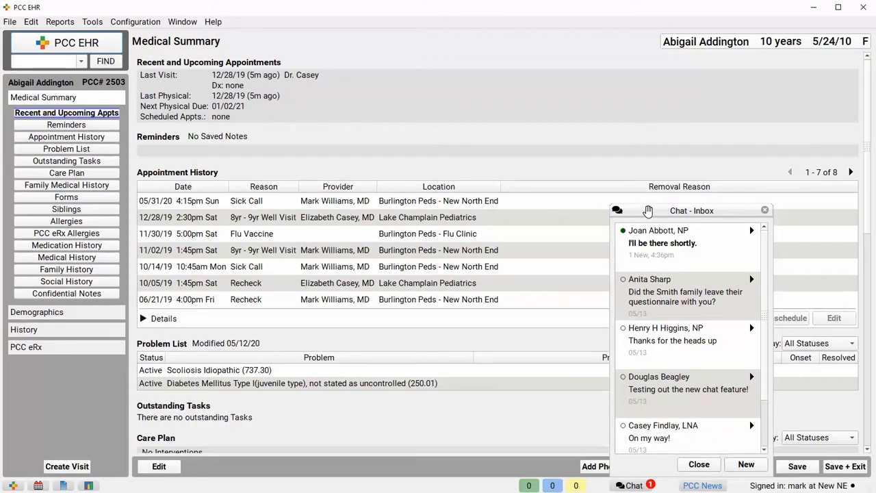
{"action": "left_click", "coordinate": [711, 245]}
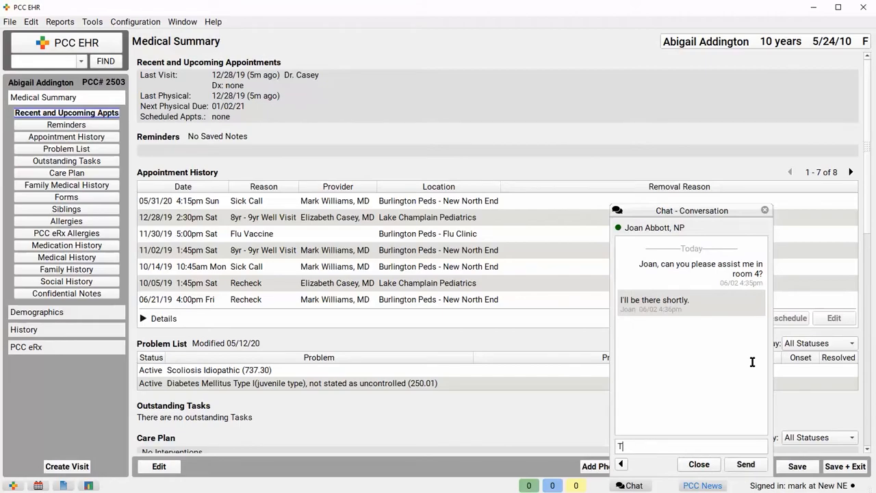
{"action": "type", "text": "Thanks!"}
{"action": "key", "text": "Return"}
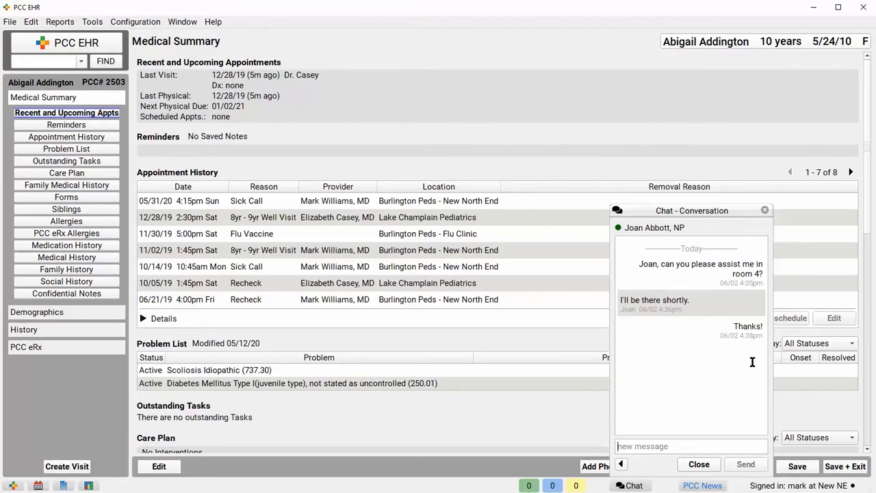